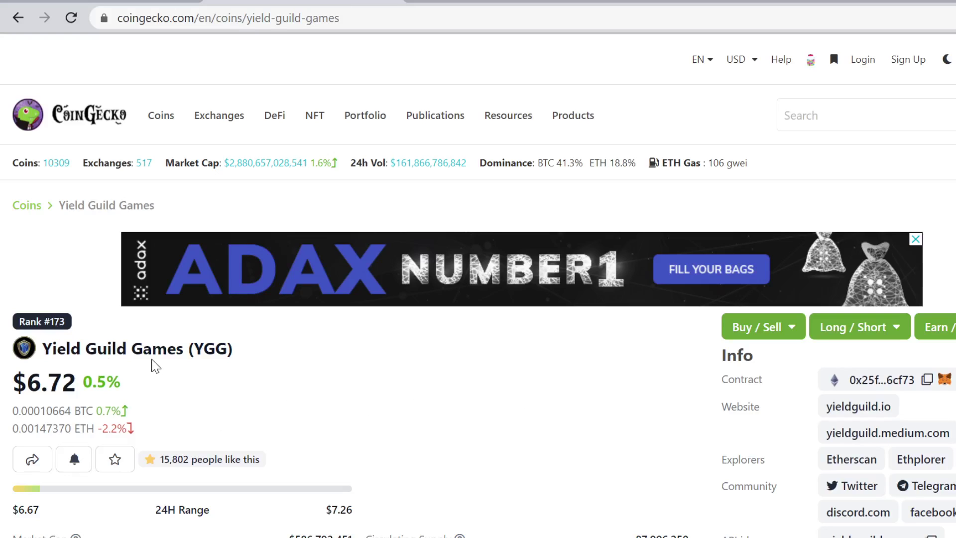
Scroll through the CoinGecko Yield Guild Games (YGG) page to check its price.
scroll(157, 367, "down", 2)
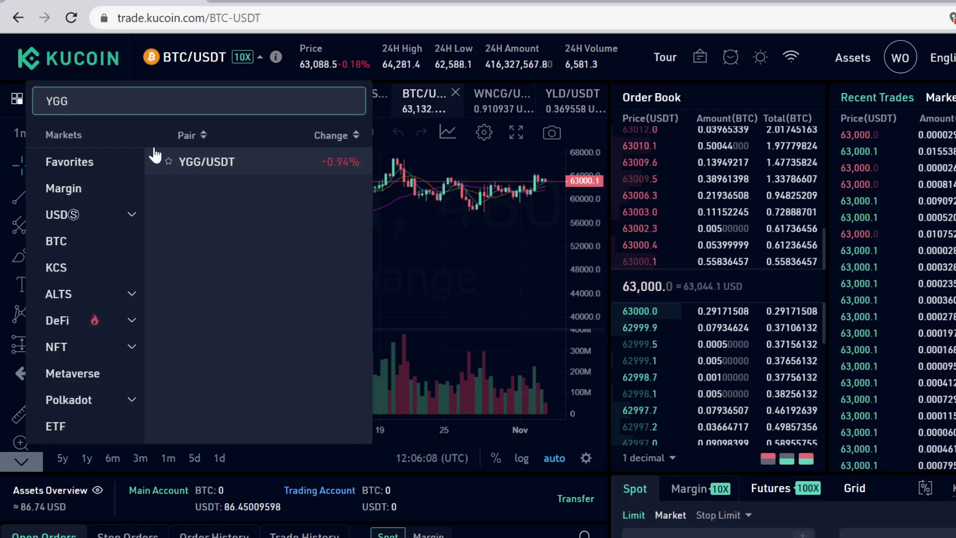
Return from the trading page to the KuCoin homepage using the logo.
left_click(93, 61)
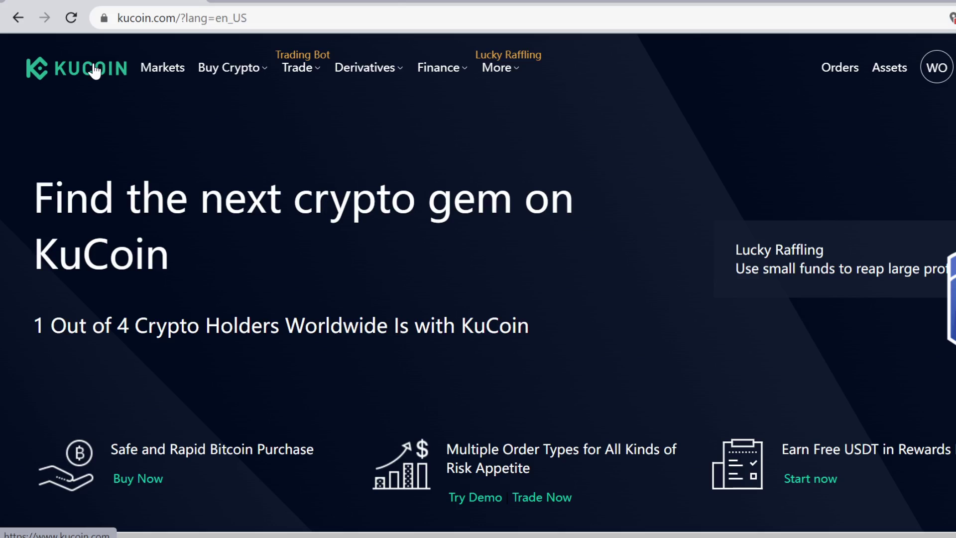
Review the Main Account balances, then open the Third-Party crypto purchase page.
mouse_move(892, 92)
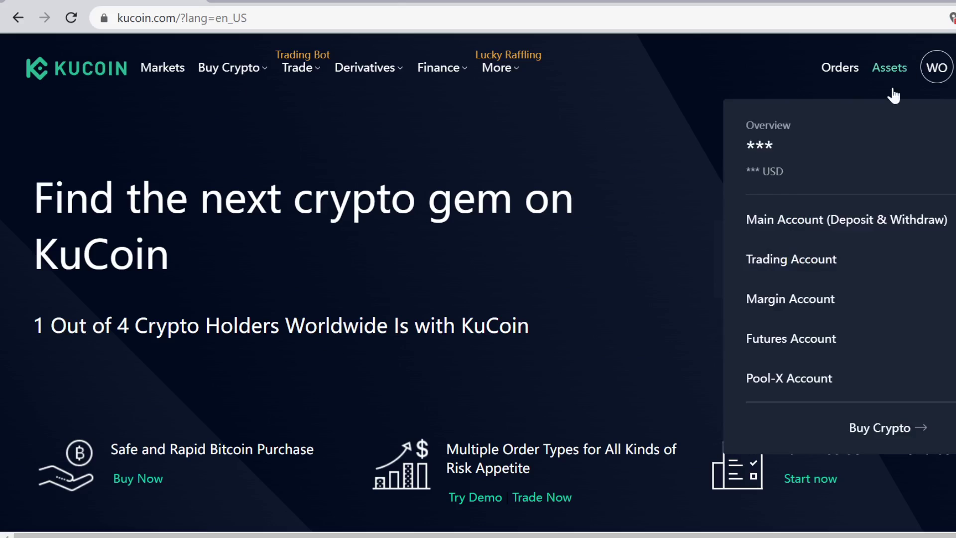
left_click(868, 229)
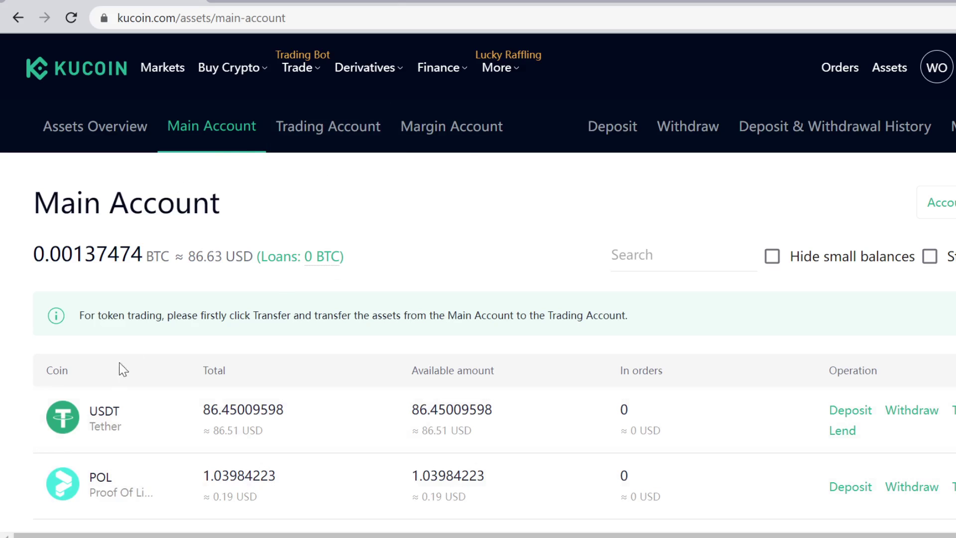
mouse_move(229, 67)
left_click(199, 231)
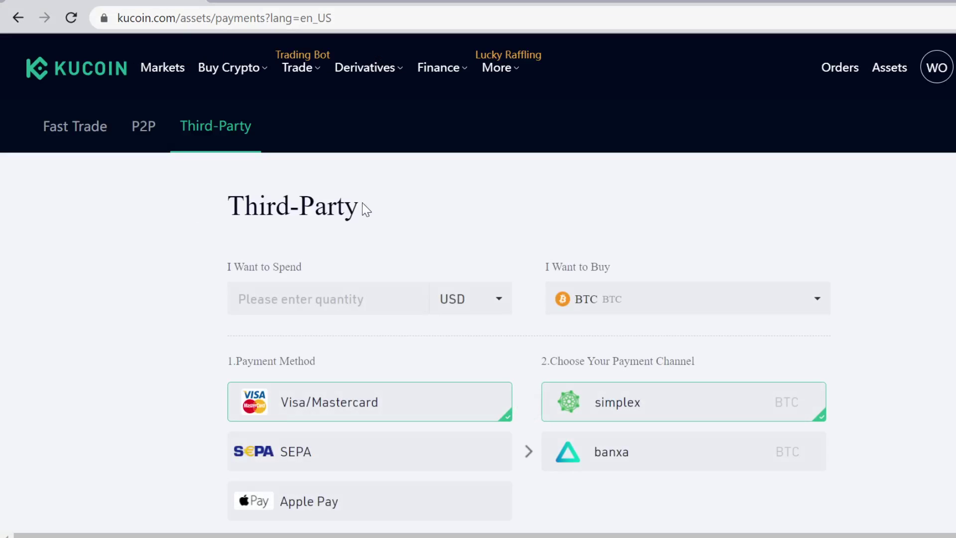
Choose USDT as the coin to buy and enter 4500 USD, with banxa offering 4283.69 USDT.
left_click(678, 305)
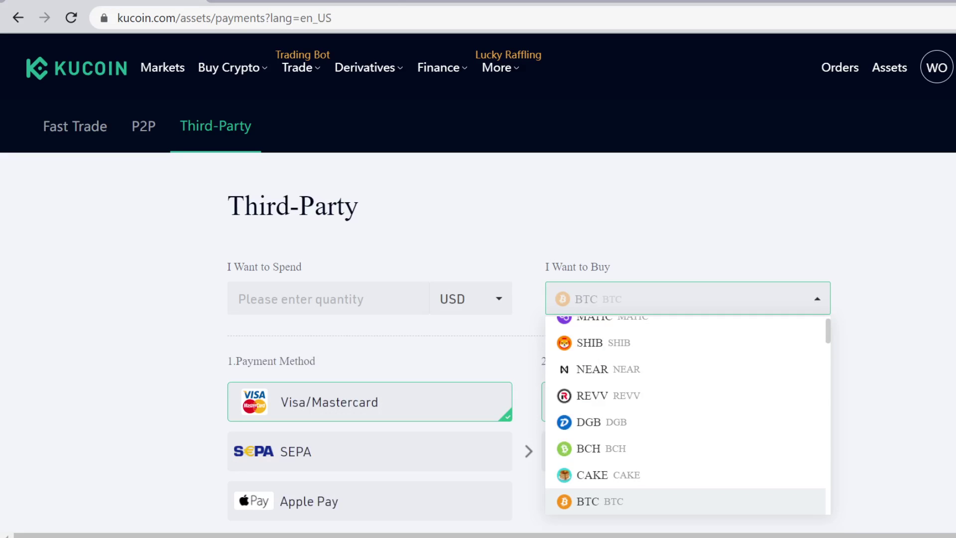
type("ygg")
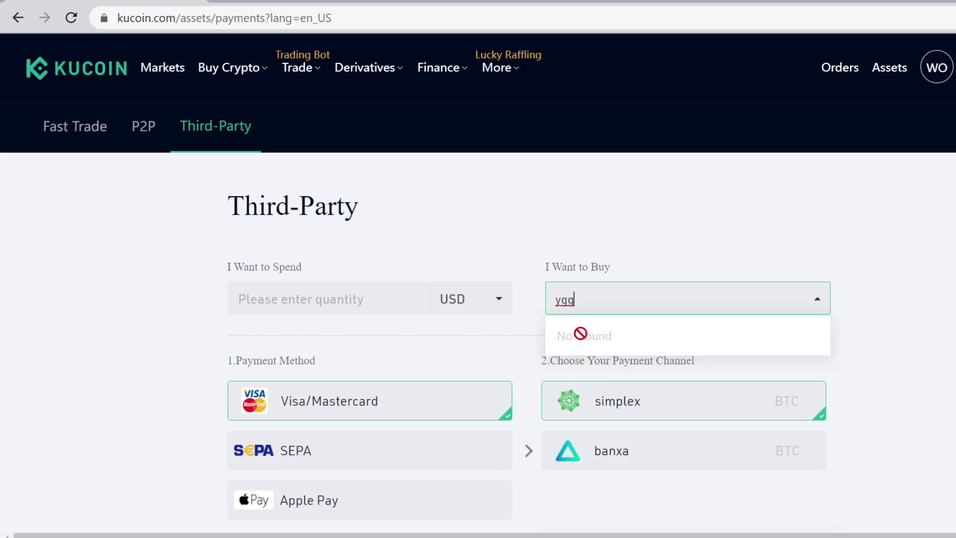
left_click_drag(575, 300, 550, 303)
type("usdt")
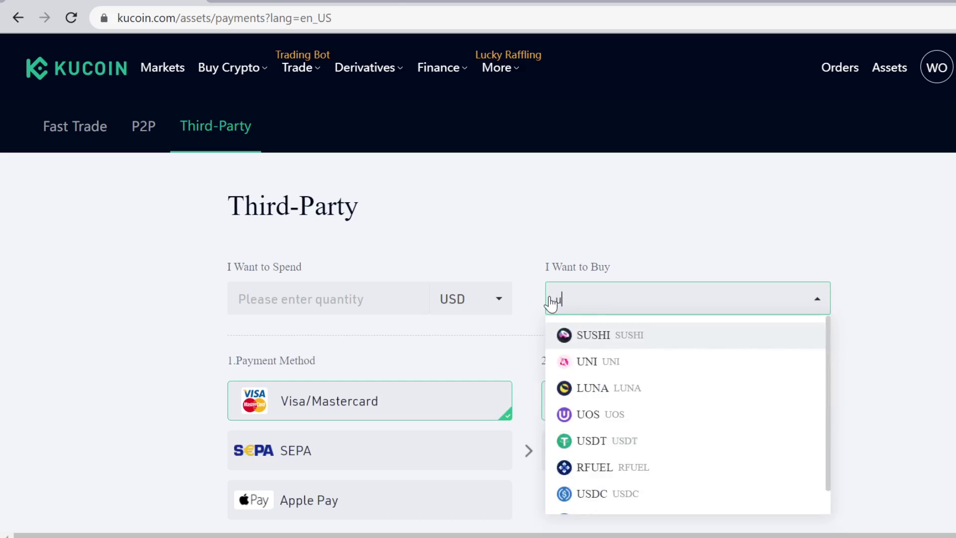
left_click(662, 329)
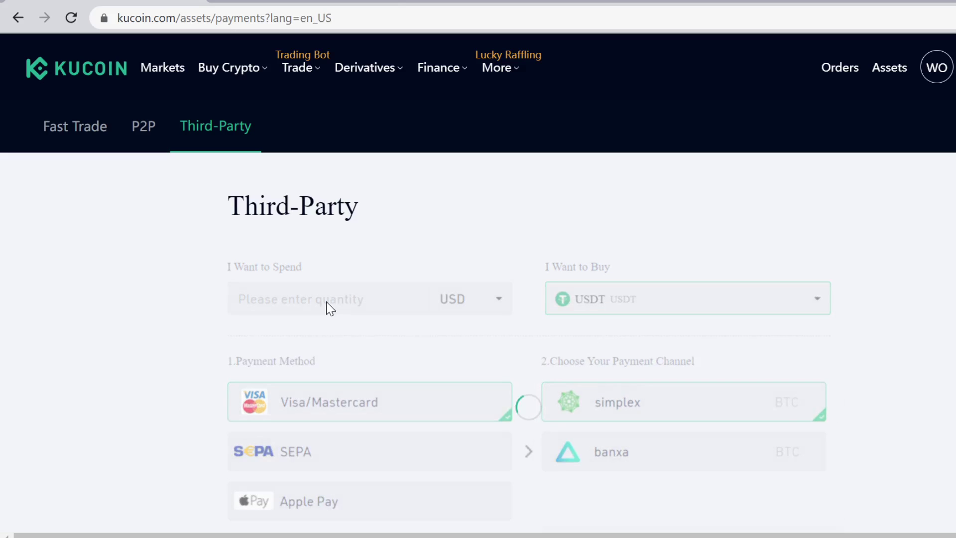
left_click(328, 304)
type("4500")
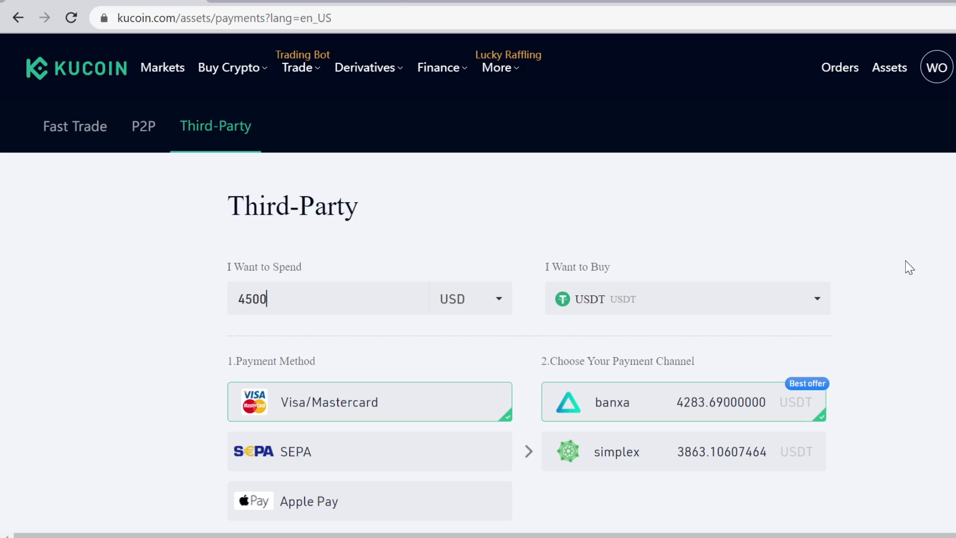
mouse_move(873, 75)
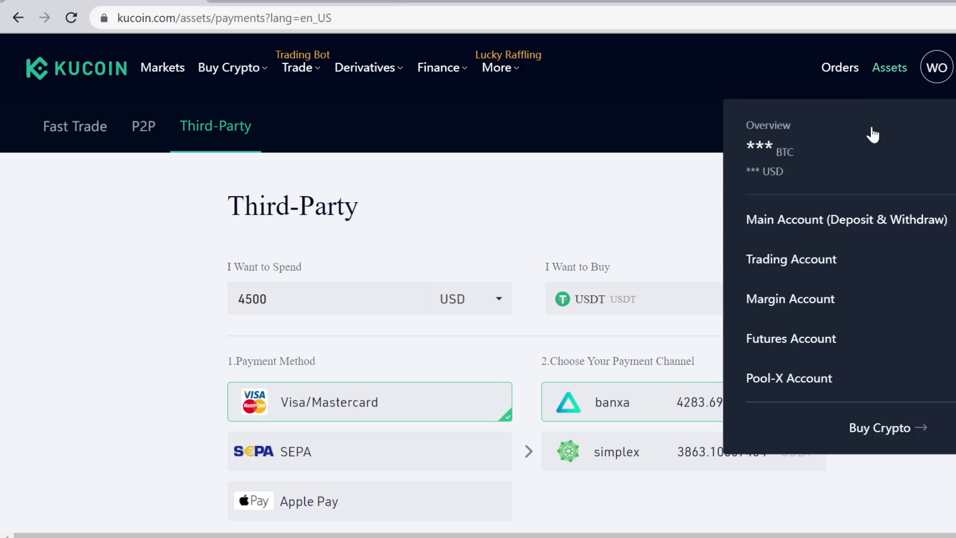
Look at the Trading Account holdings, then go back to Main Account showing 86.45009598 USDT.
left_click(822, 221)
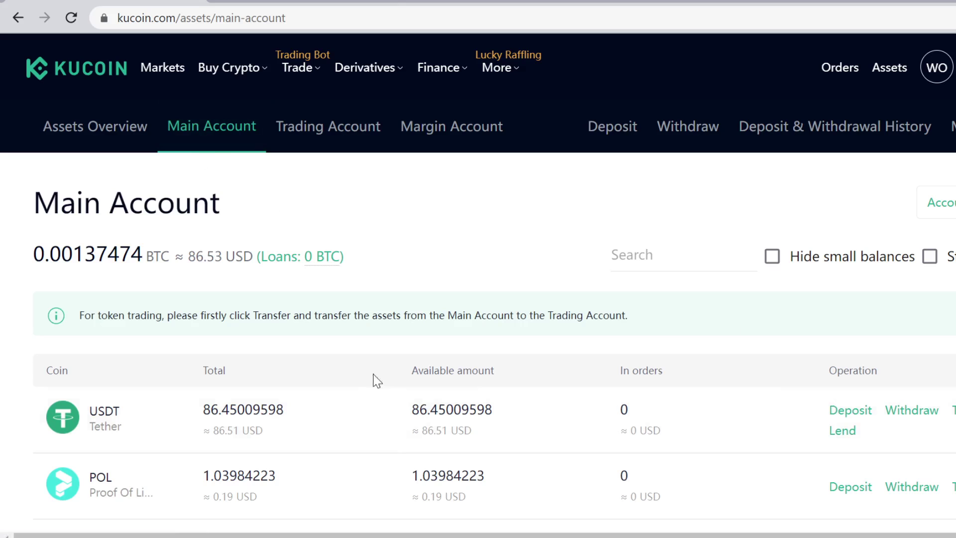
left_click(313, 126)
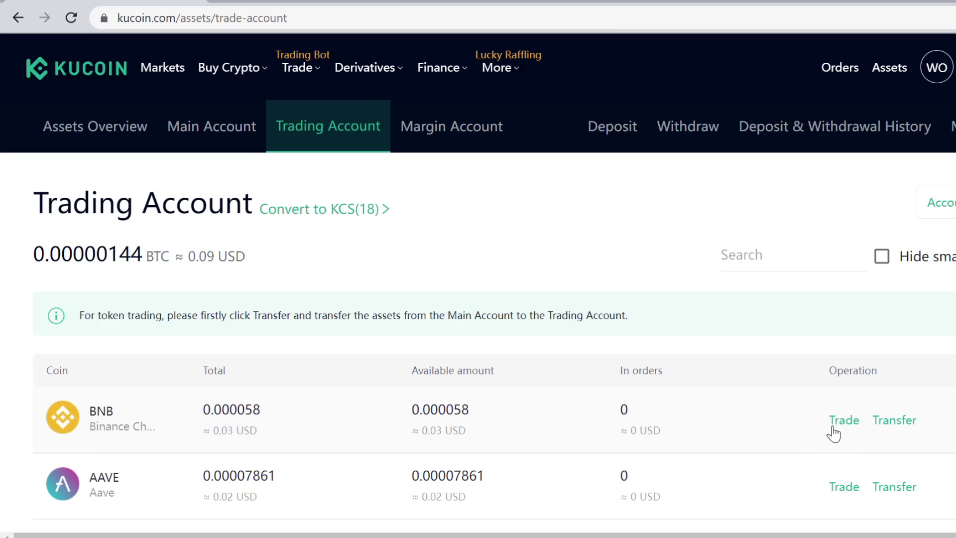
left_click(216, 134)
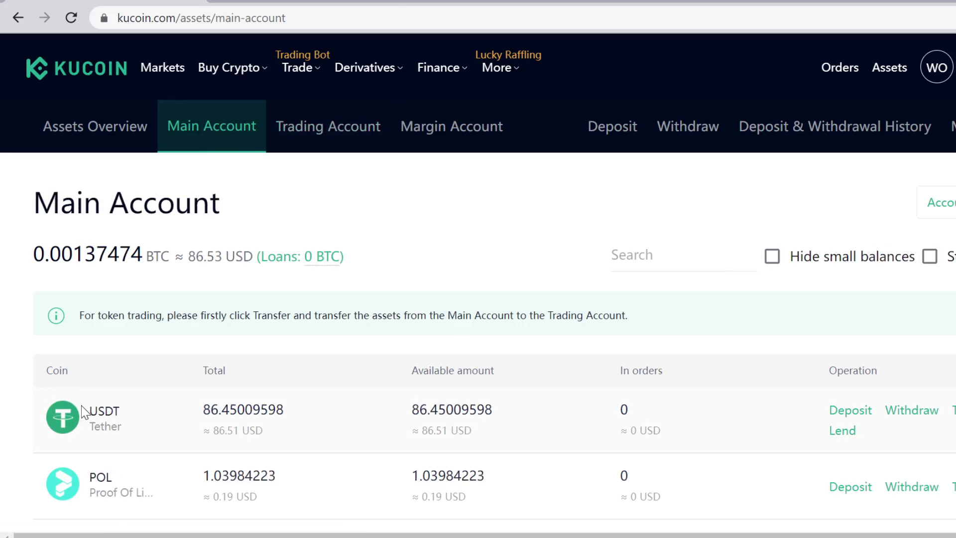
Transfer the full 86.45009598 USDT from Main to Trading Account and view Trading balances.
left_click(953, 410)
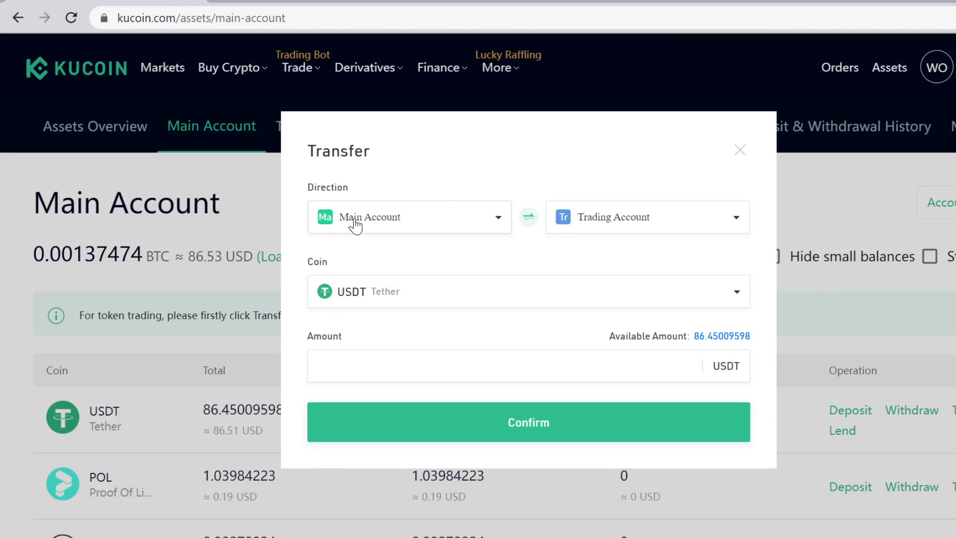
left_click(746, 336)
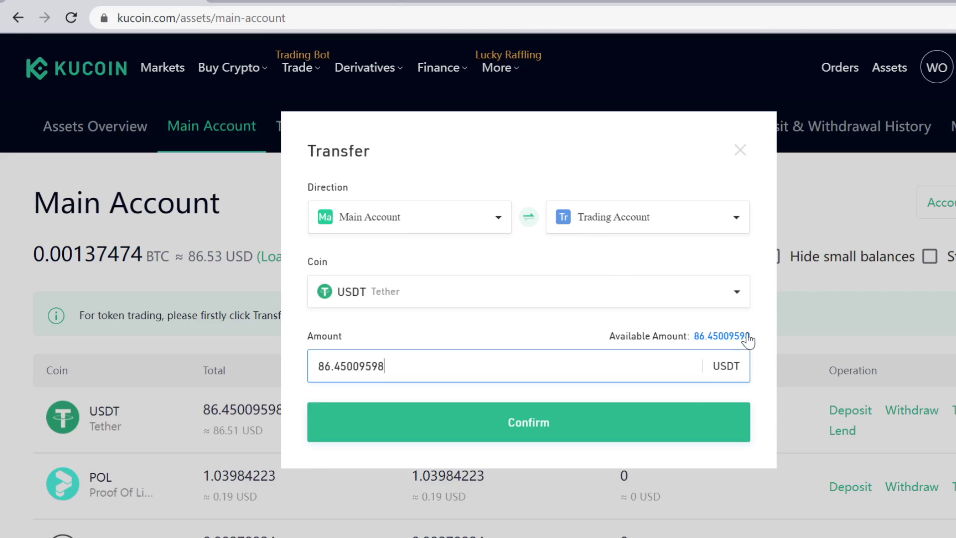
left_click(669, 423)
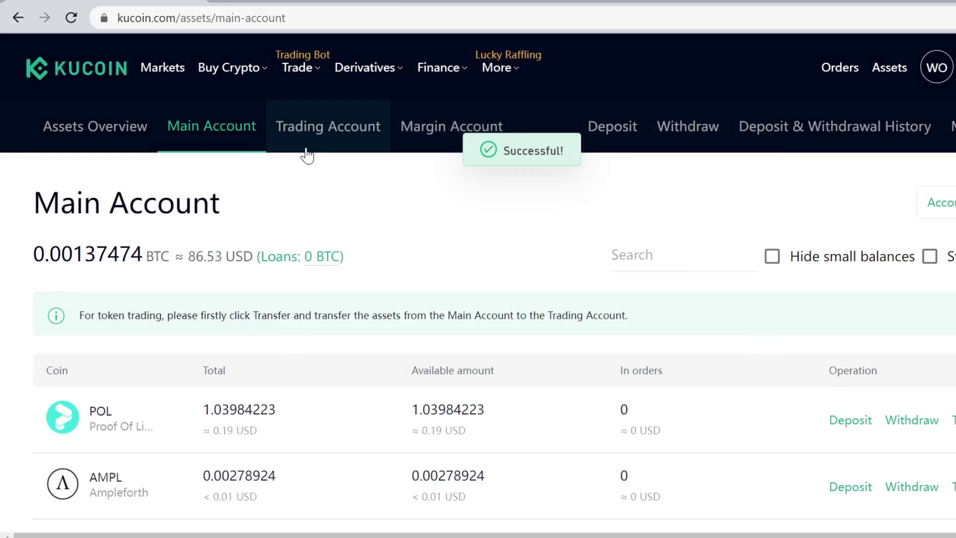
left_click(366, 133)
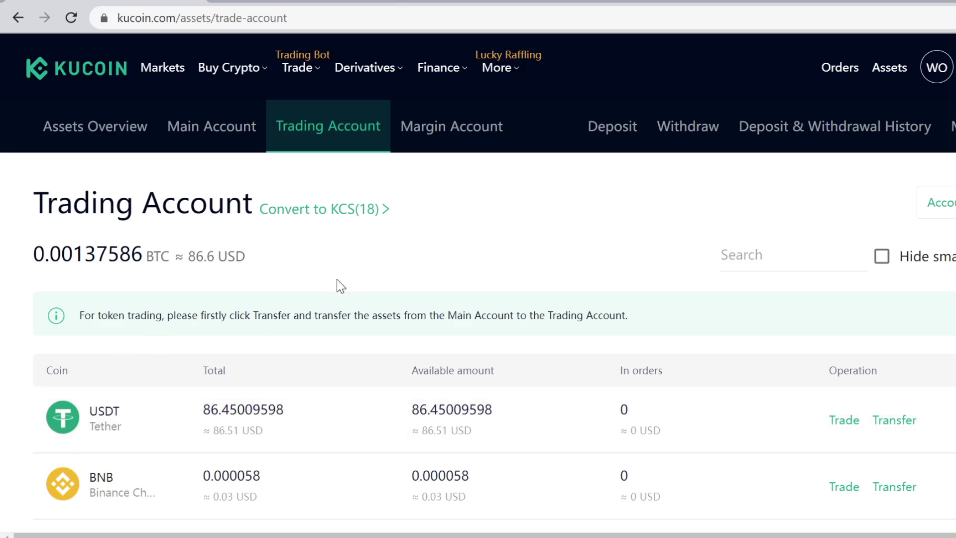
Open spot trading and switch the market from BTC/USDT to YGG/USDT via a YGG search.
mouse_move(292, 92)
left_click(281, 131)
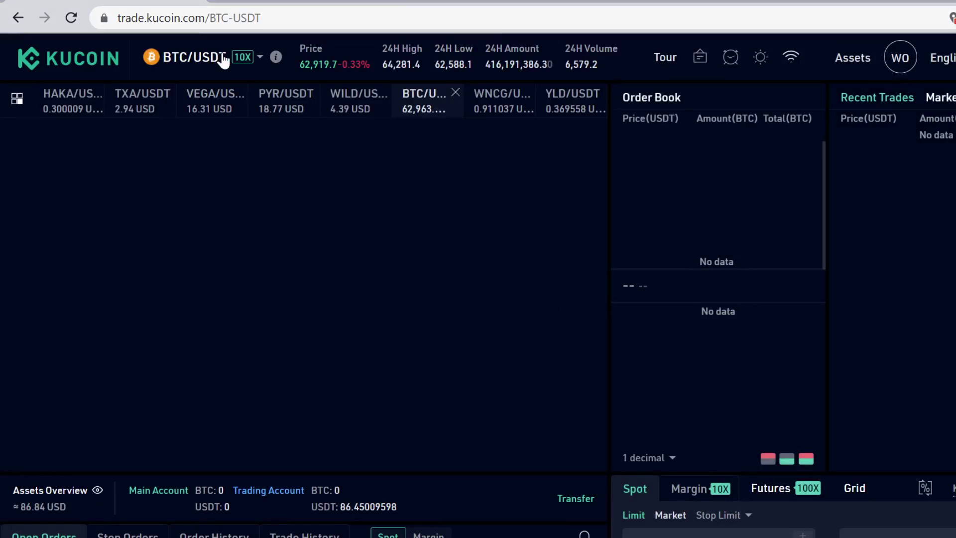
mouse_move(223, 59)
left_click(220, 108)
type("YGG")
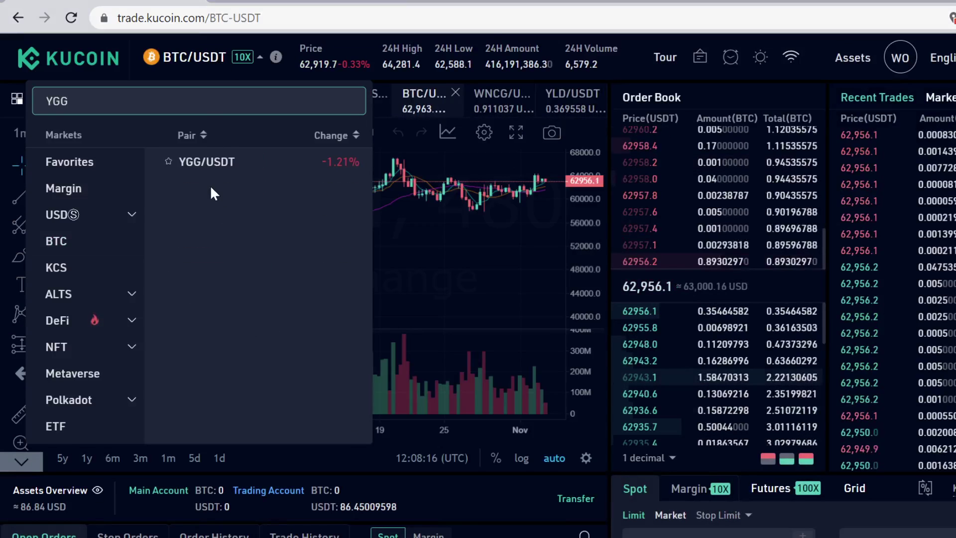
left_click(217, 168)
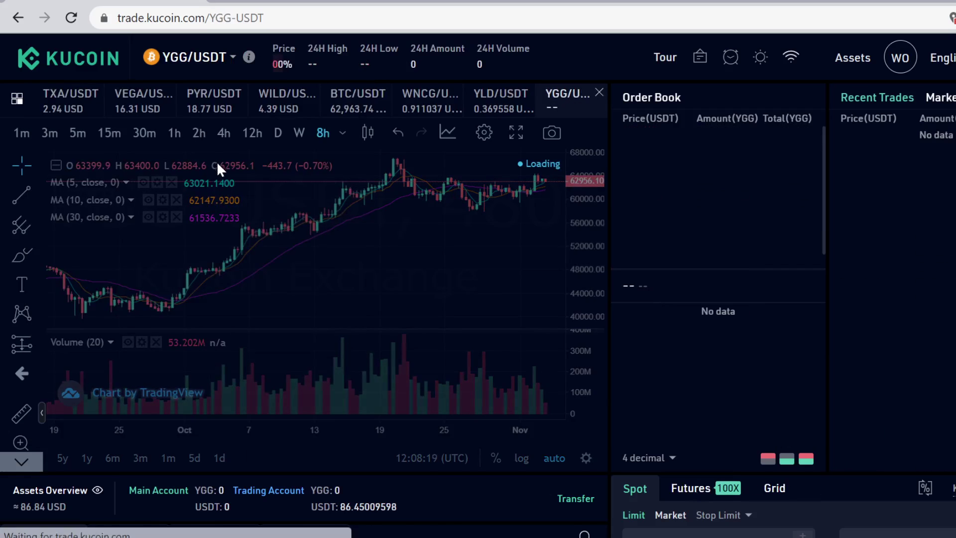
Switch the YGG buy form to Market and set the amount to 100%, 86.3637 USDT.
scroll(590, 65, "down", 3)
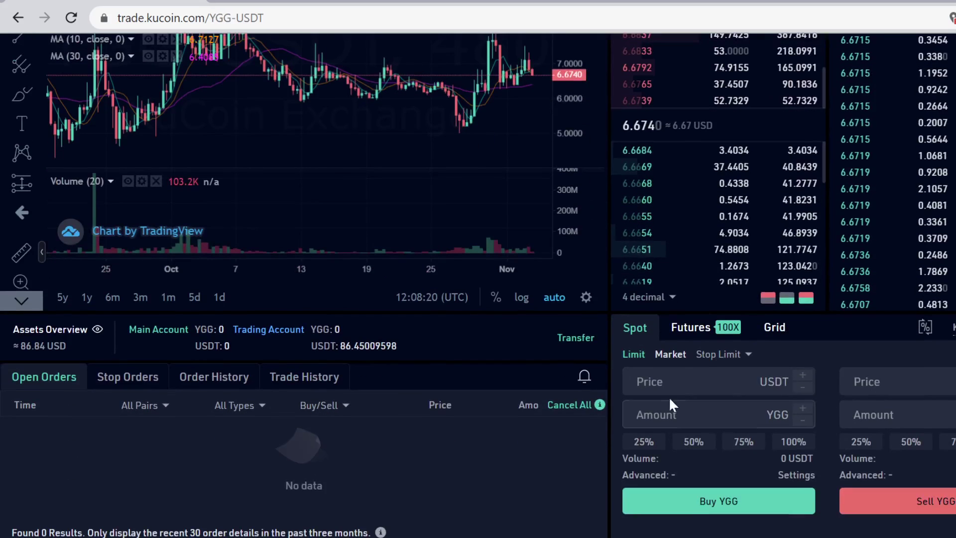
left_click(661, 354)
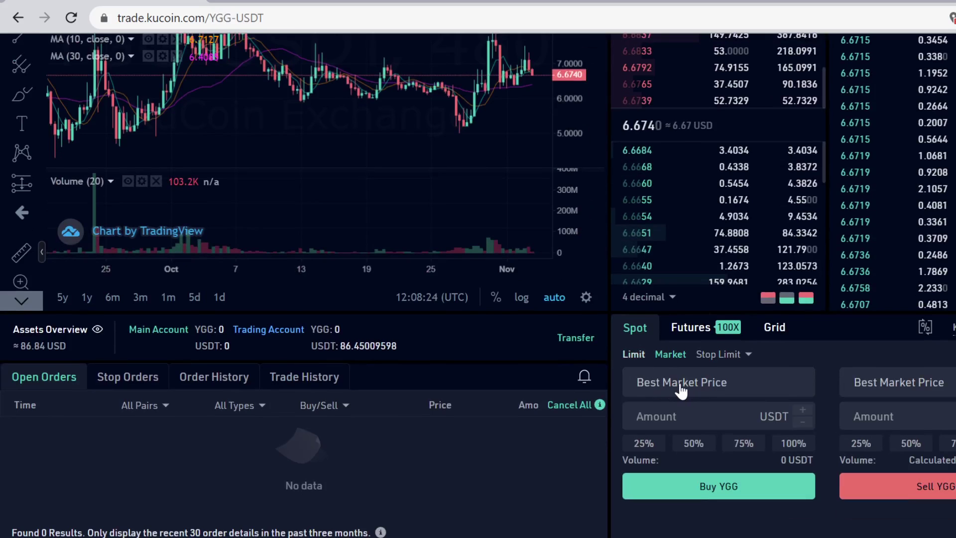
scroll(692, 385, "up", 2)
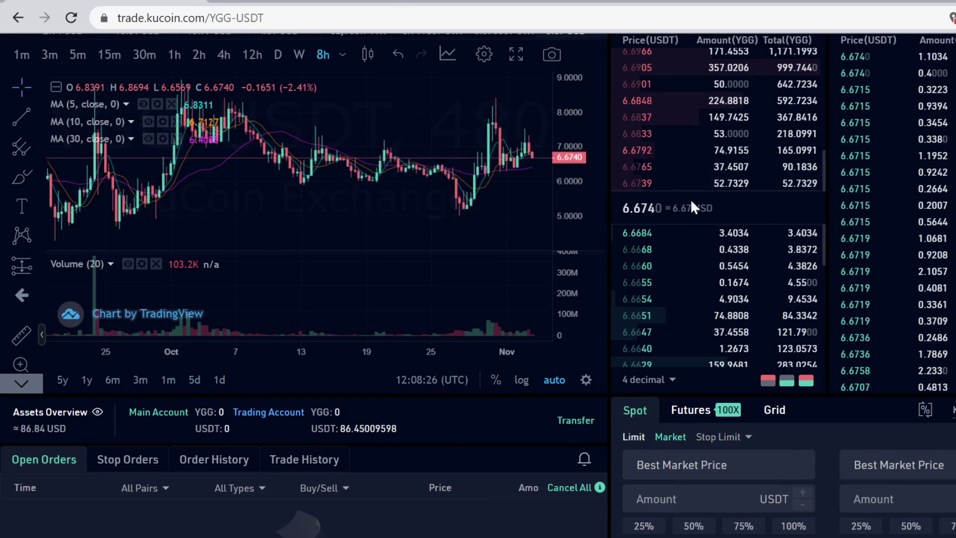
mouse_move(734, 194)
scroll(655, 477, "down", 2)
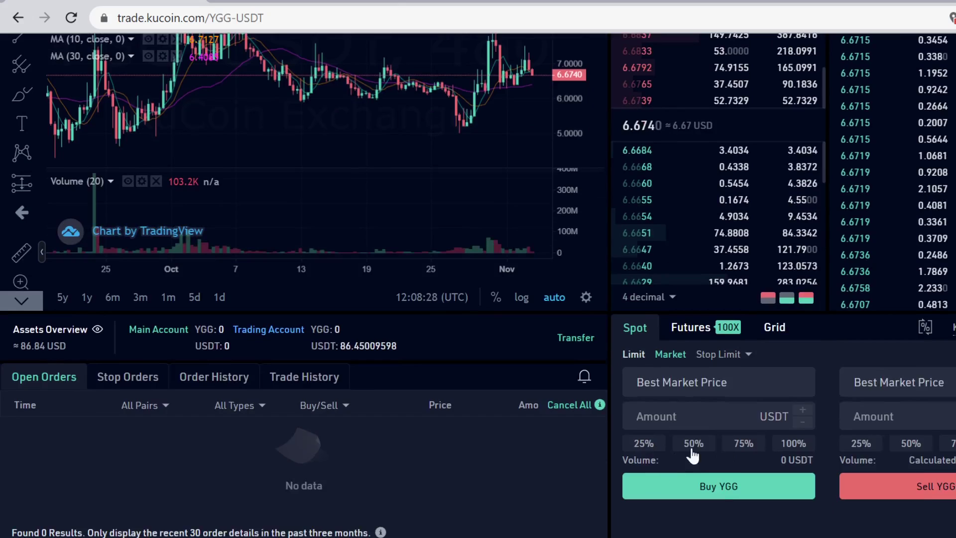
left_click(792, 442)
left_click(751, 443)
left_click(782, 446)
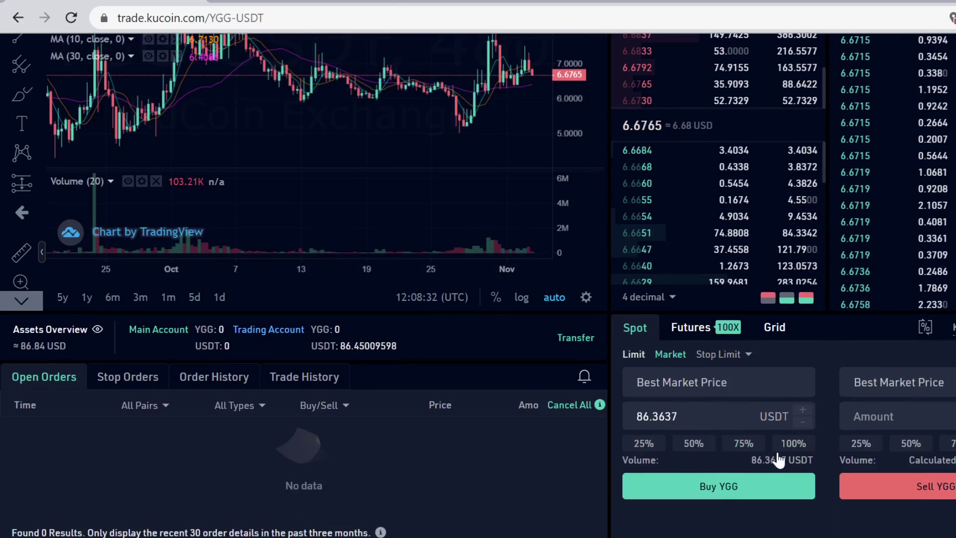
left_click(747, 443)
left_click(797, 443)
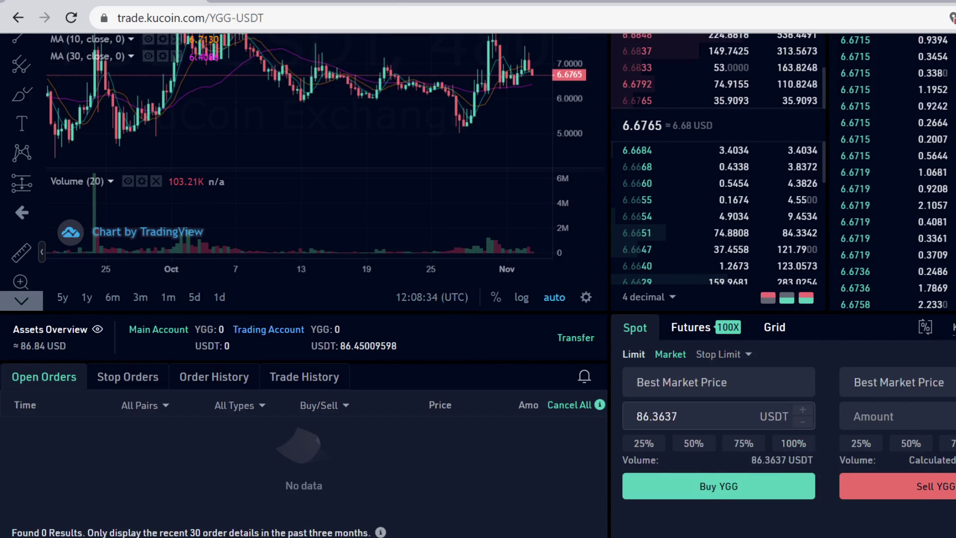
double_click(657, 416)
left_click(819, 368)
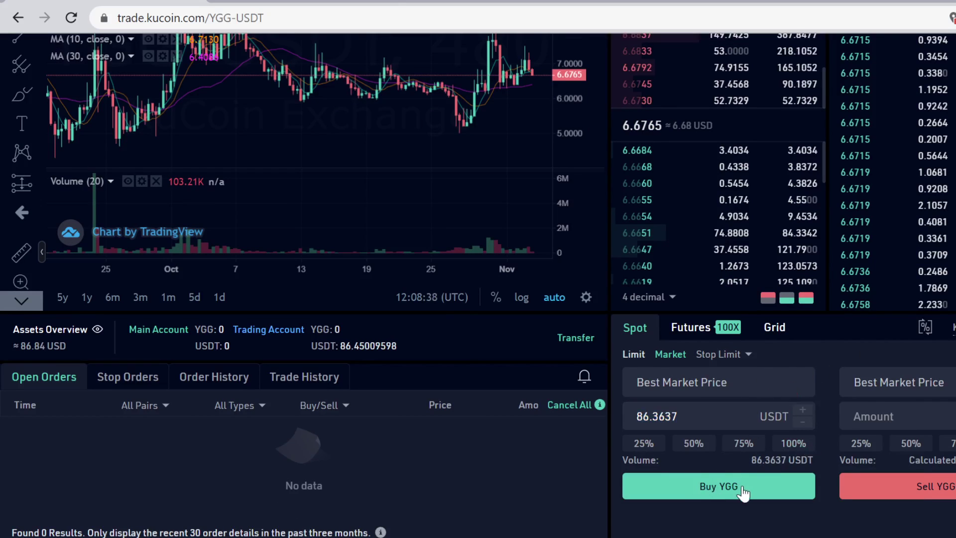
Open the Trading Account assets page listing 86.45009598 USDT and 0.000058 BNB.
scroll(725, 484, "up", 3)
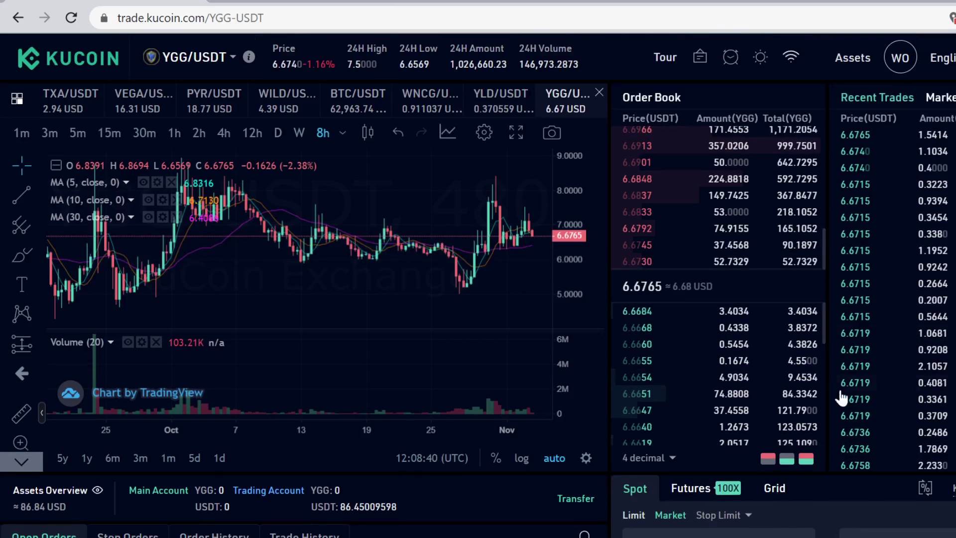
mouse_move(856, 72)
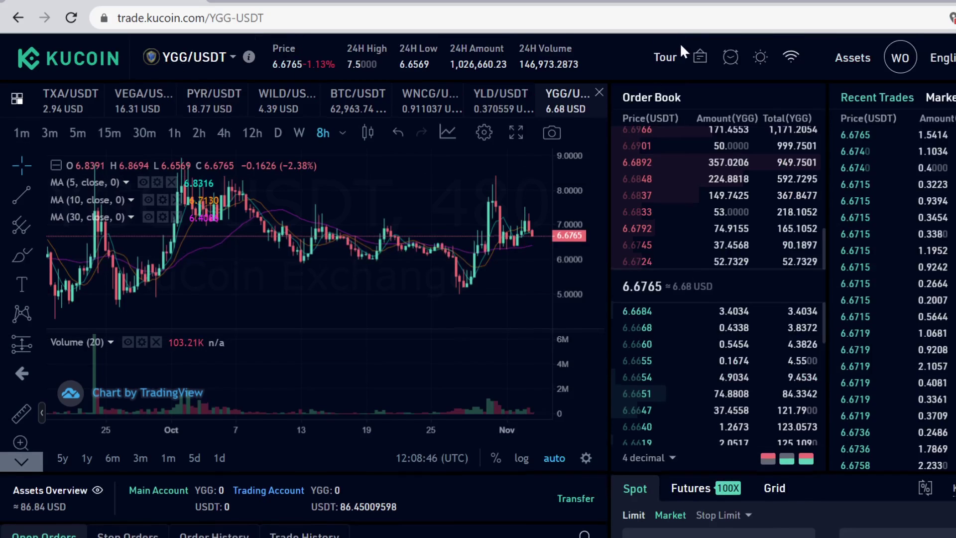
scroll(683, 51, "down", 3)
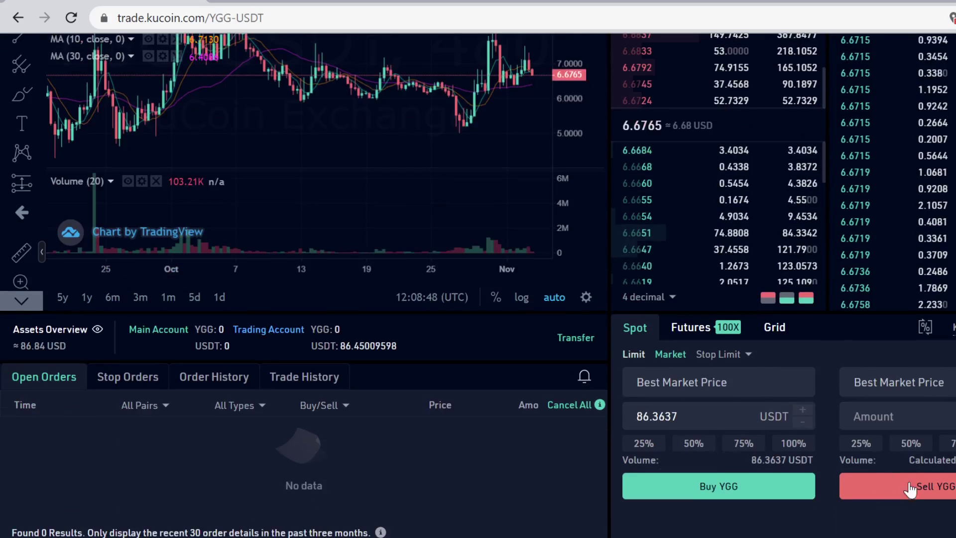
scroll(912, 360, "up", 3)
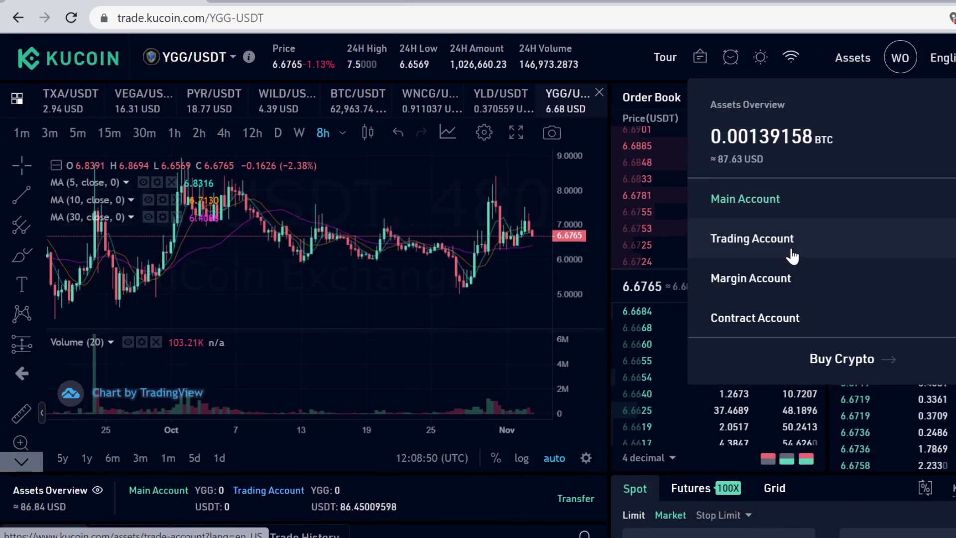
left_click(789, 244)
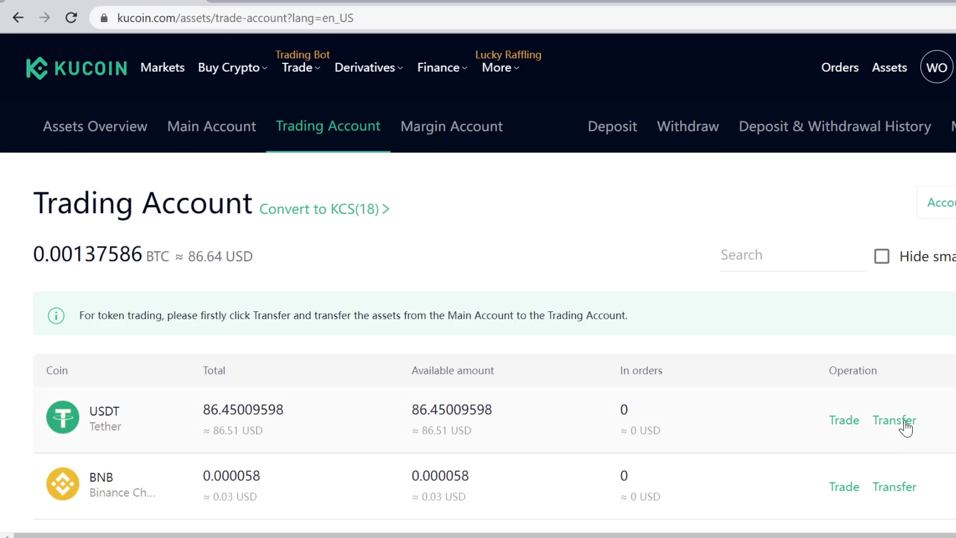
Transfer all 86.45009598 USDT back to the Main Account and view its balances.
left_click(901, 422)
left_click(706, 378)
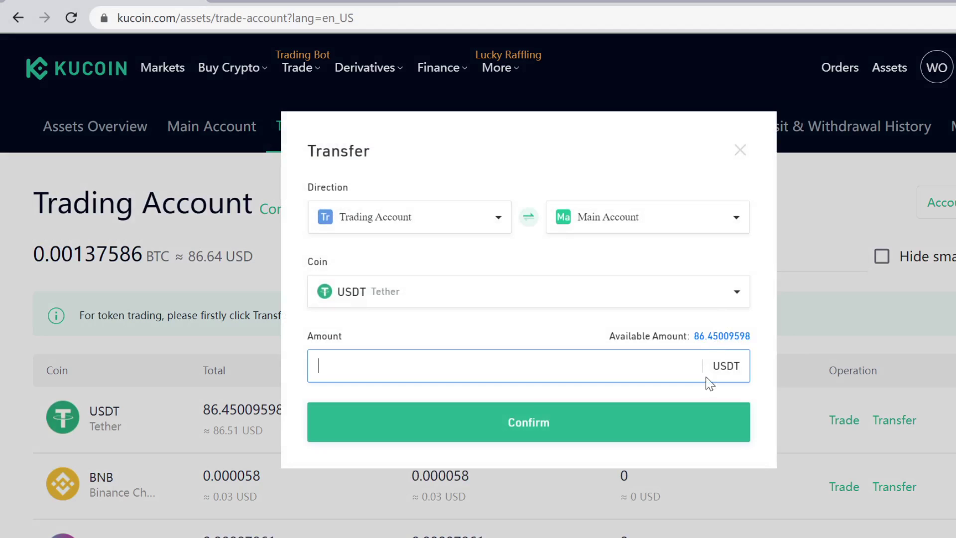
left_click(740, 340)
left_click(708, 408)
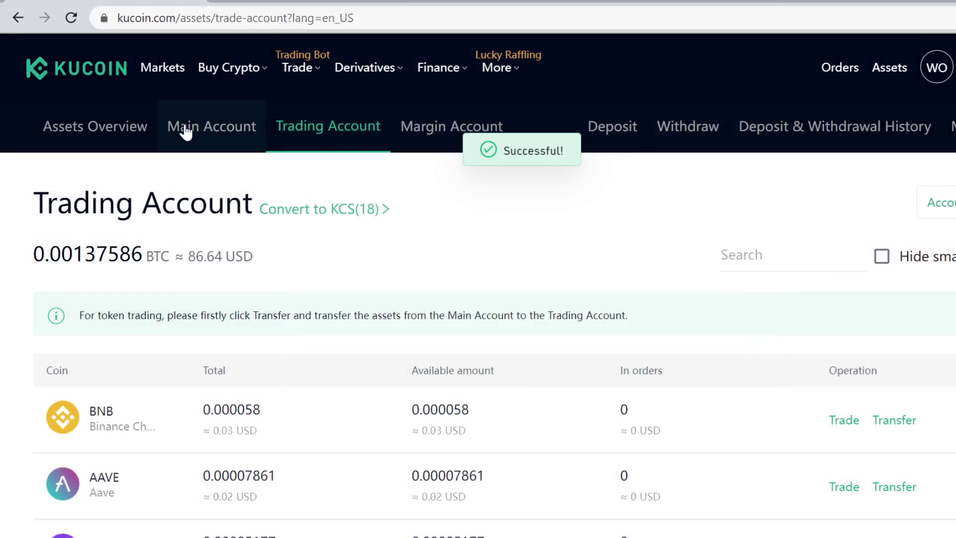
left_click(184, 128)
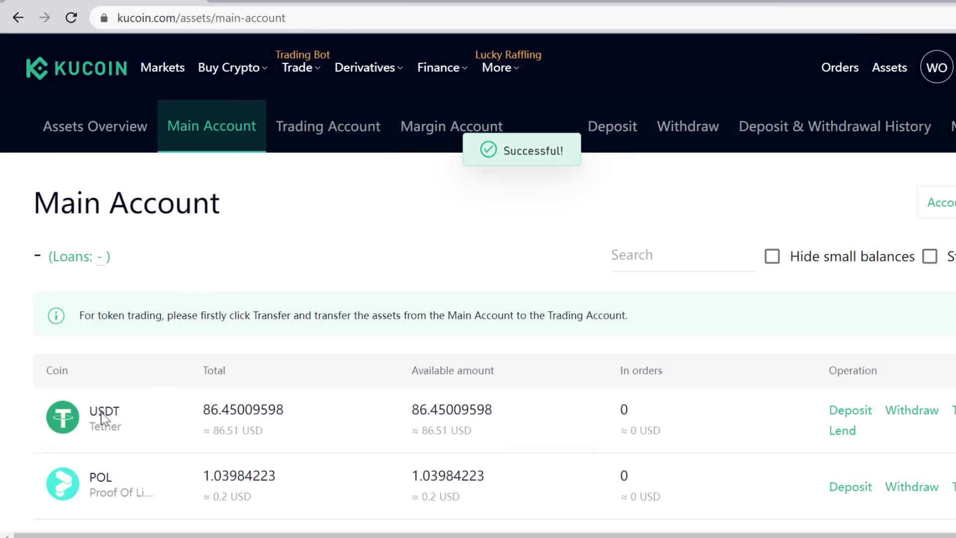